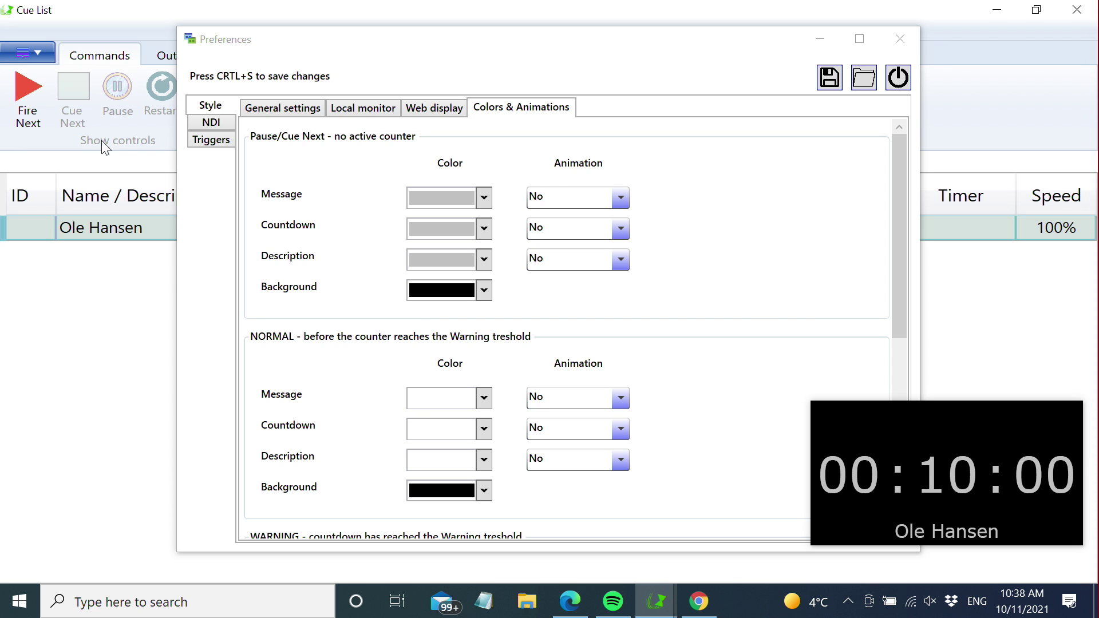
- Start the cue's countdown and move the Preferences window down so the running cue row is uncovered
click(24, 93)
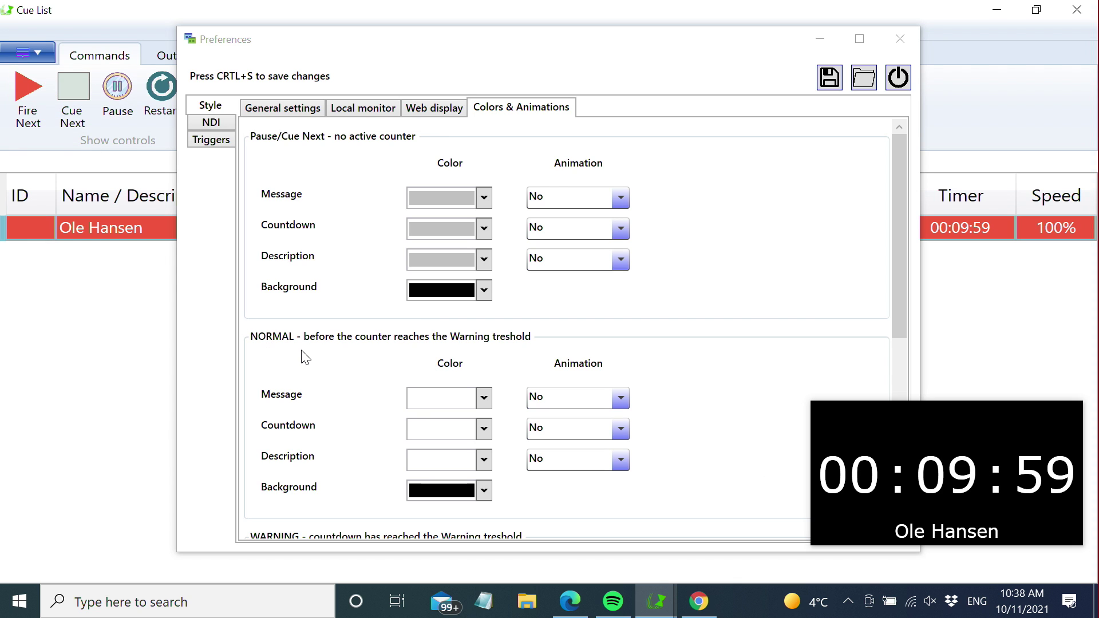
scroll(437, 440, down, 1)
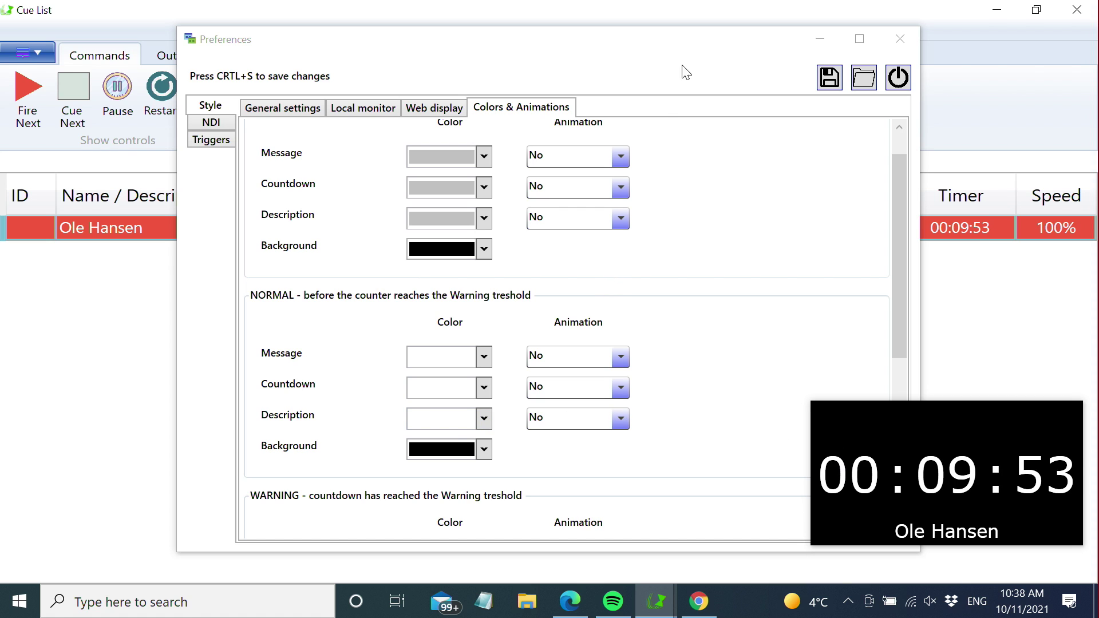
drag(688, 48, 577, 247)
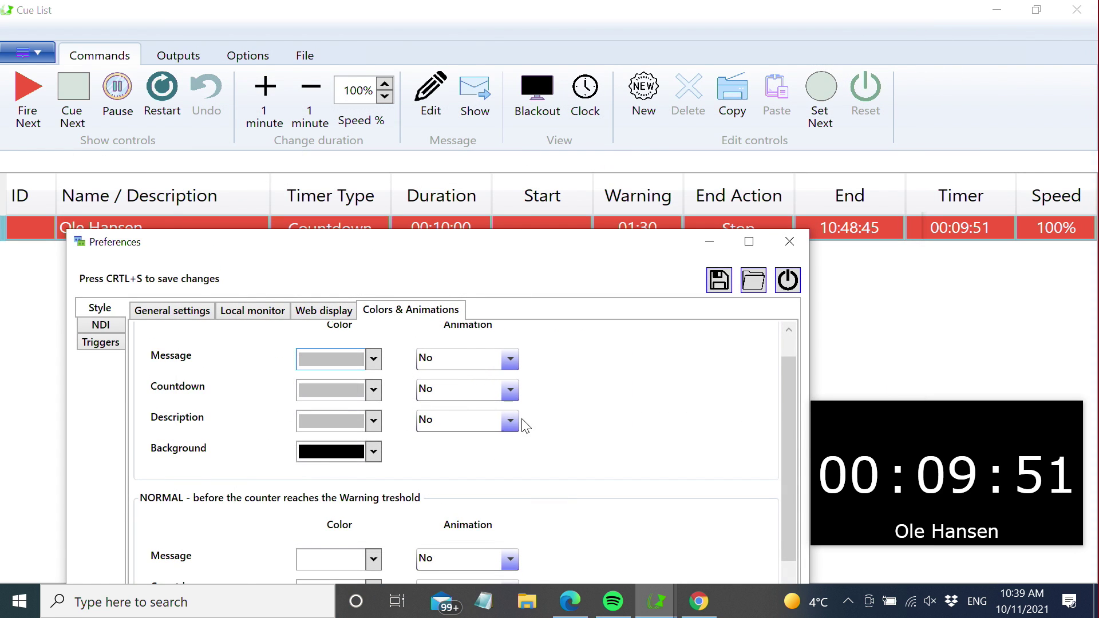
scroll(540, 389, down, 5)
drag(553, 253, 554, 295)
- Set the minutes of the running cue's warning time to 20
double_click(624, 226)
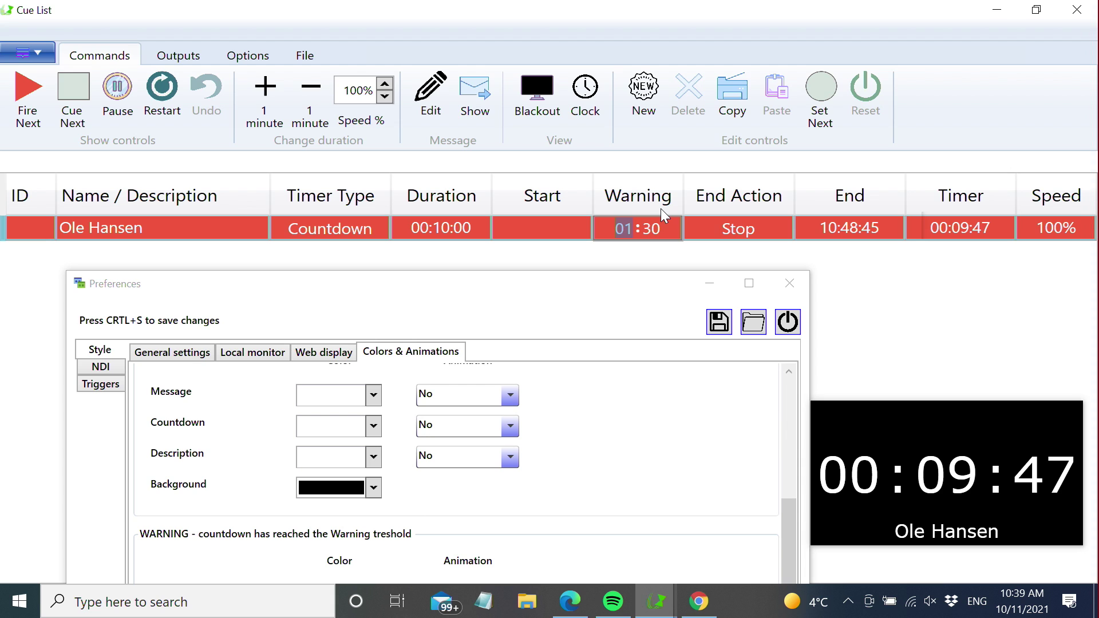
text(20)
key(Return)
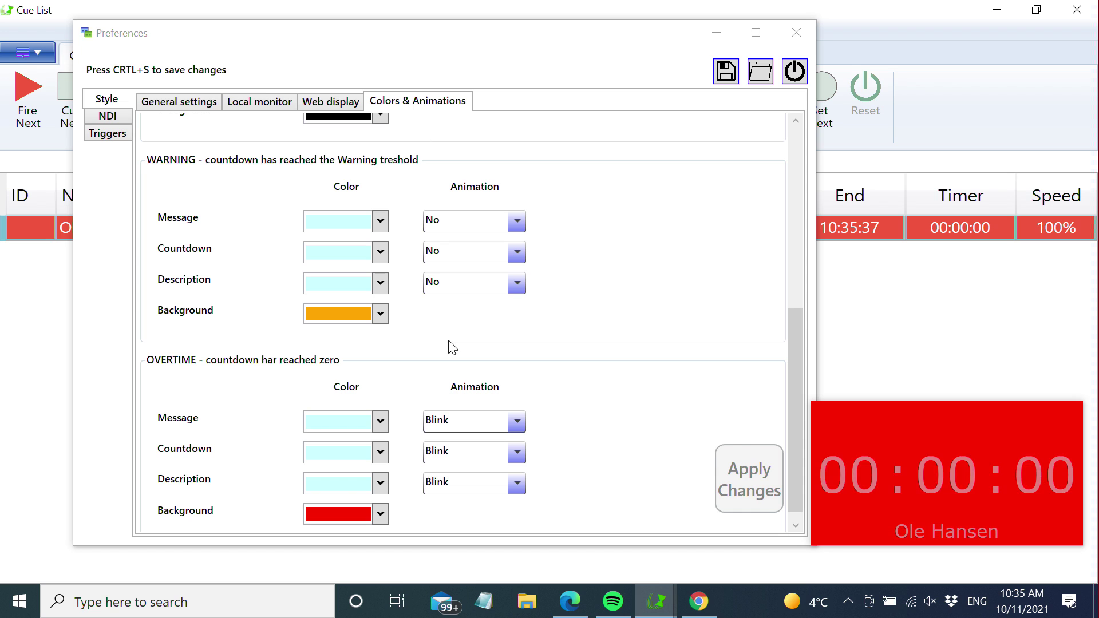
- Set the Overtime background color to black
click(378, 515)
click(379, 515)
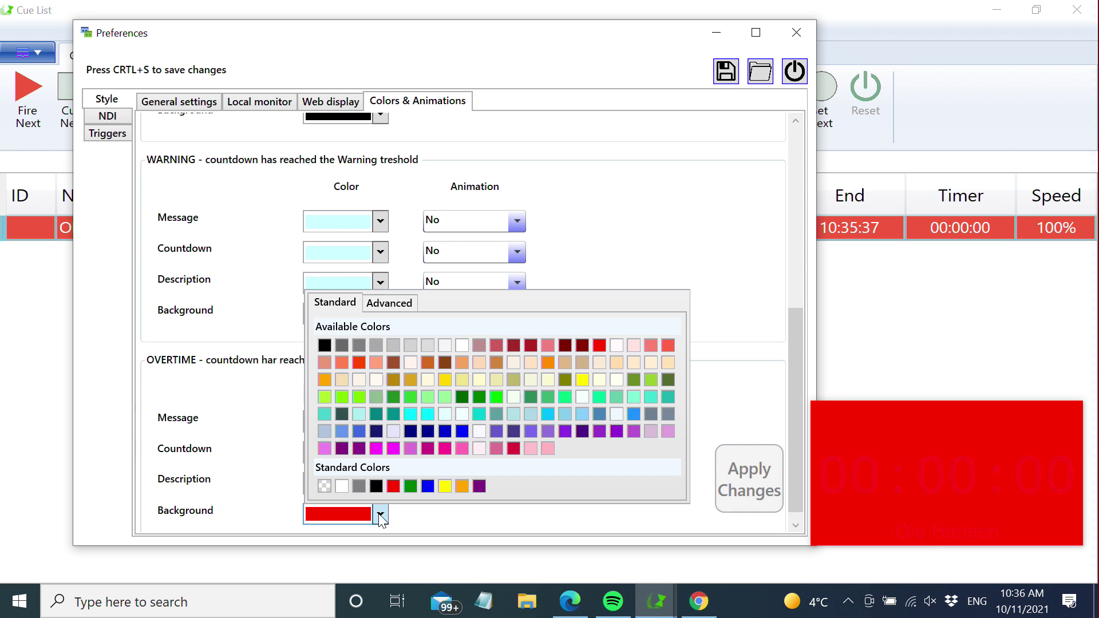
click(328, 371)
- Set the Overtime countdown and description colors to red and apply the changes
click(380, 452)
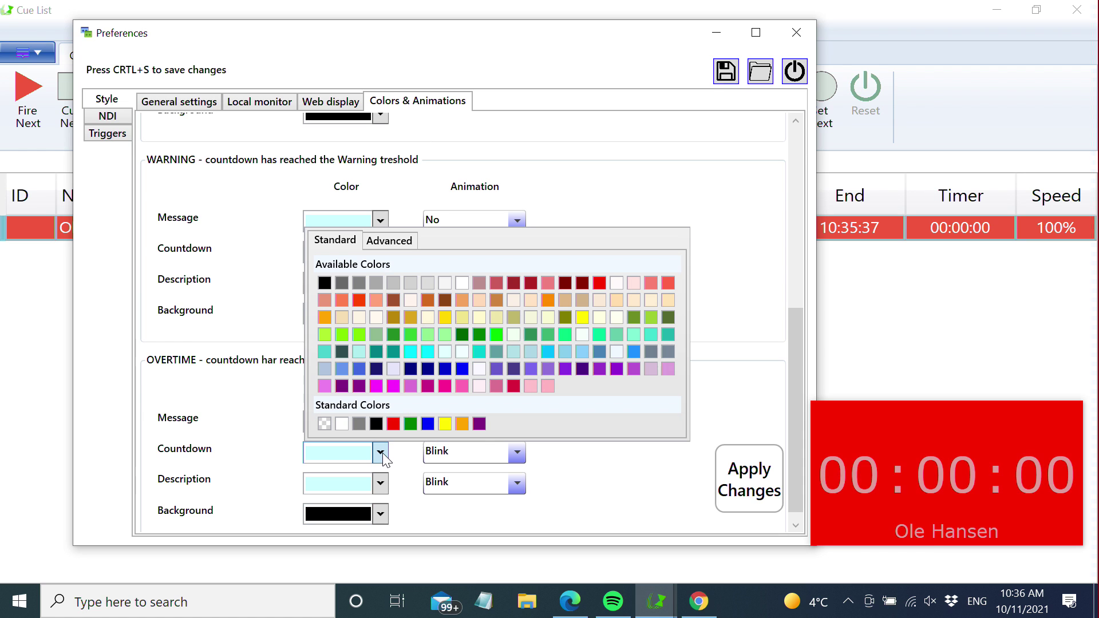
click(394, 424)
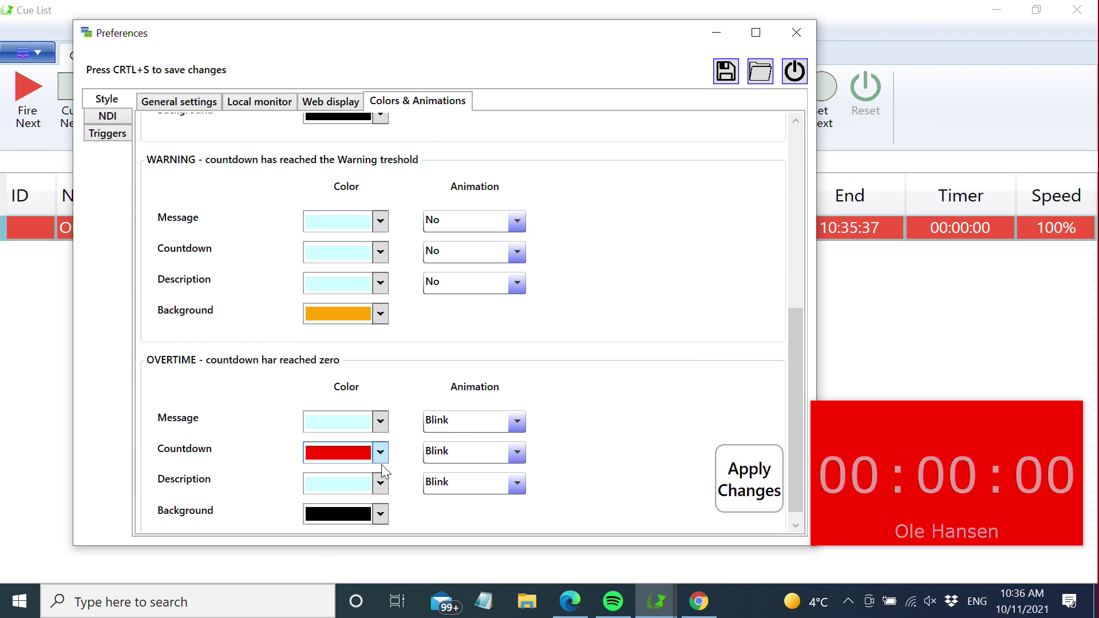
click(380, 482)
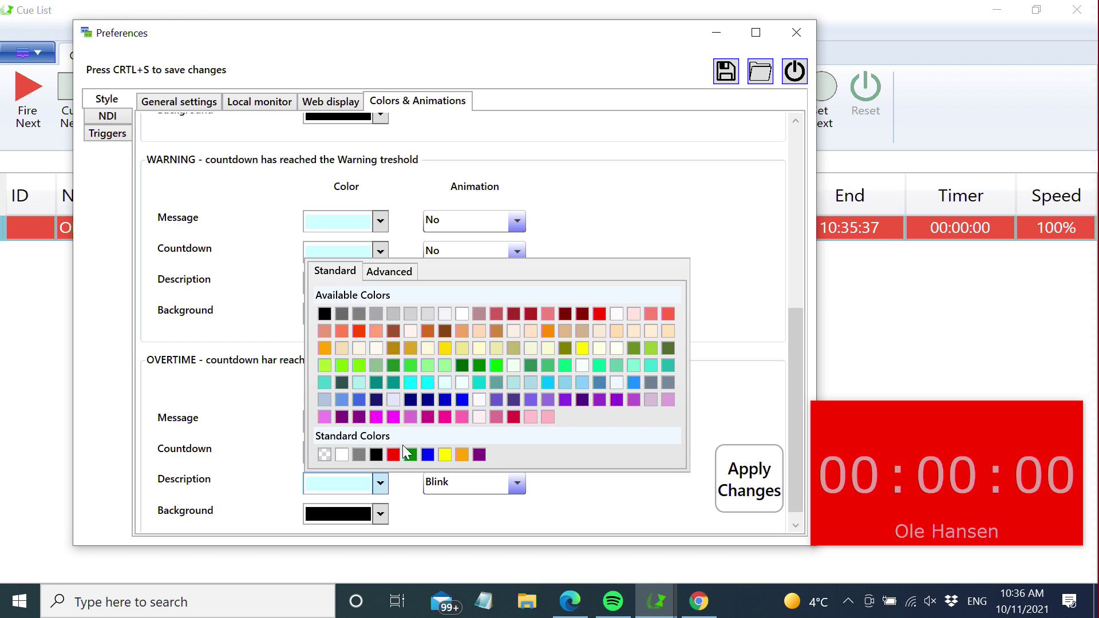
click(394, 454)
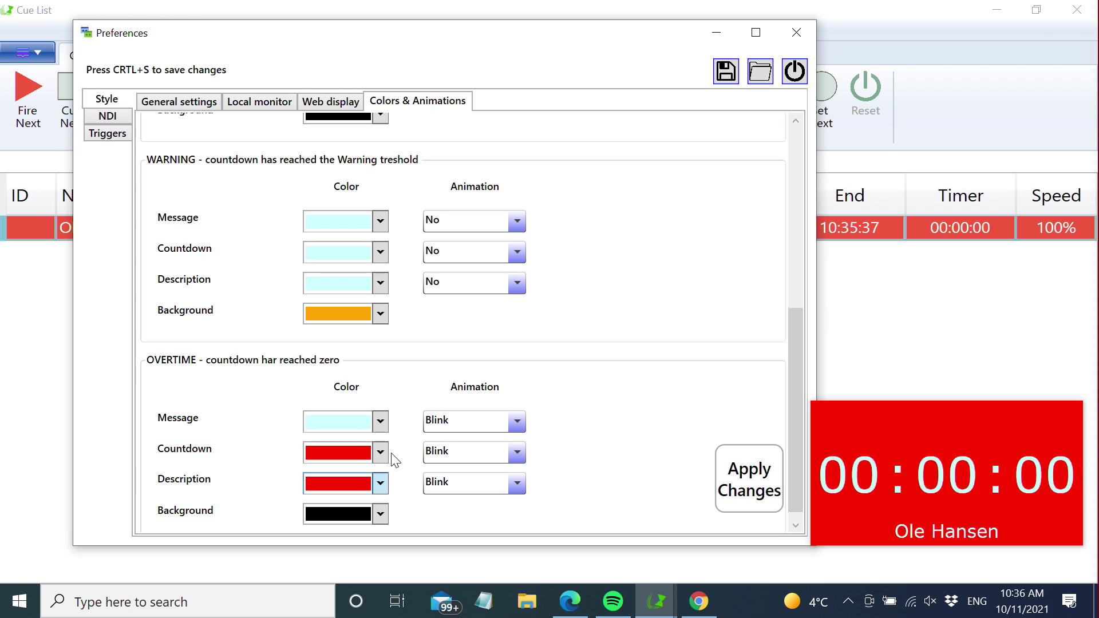
click(744, 481)
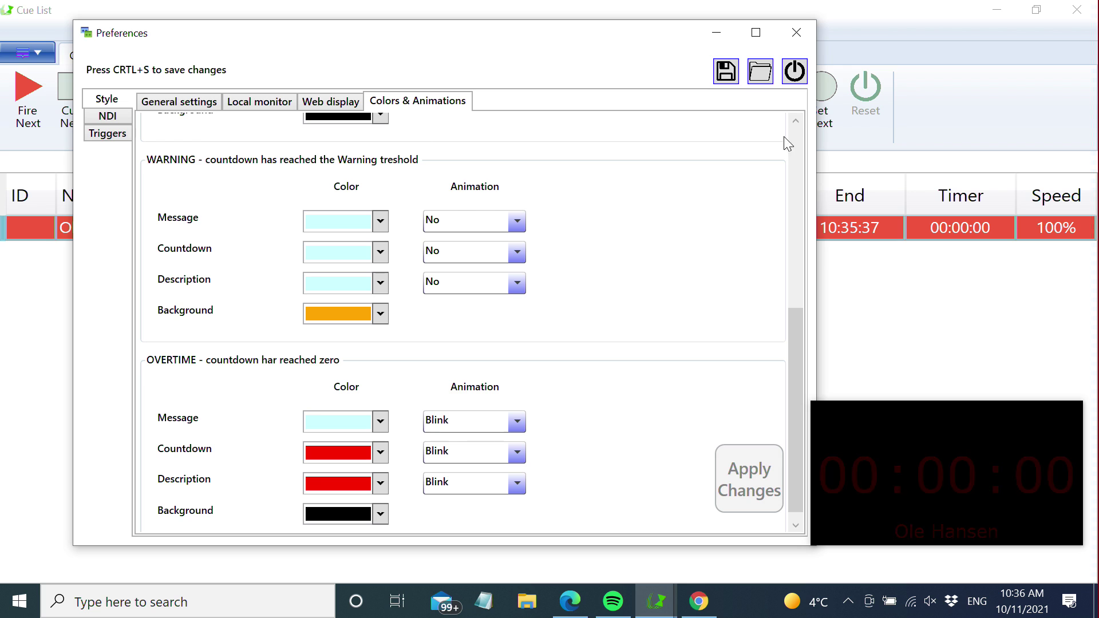
- Reset all preferences to their default settings
click(796, 71)
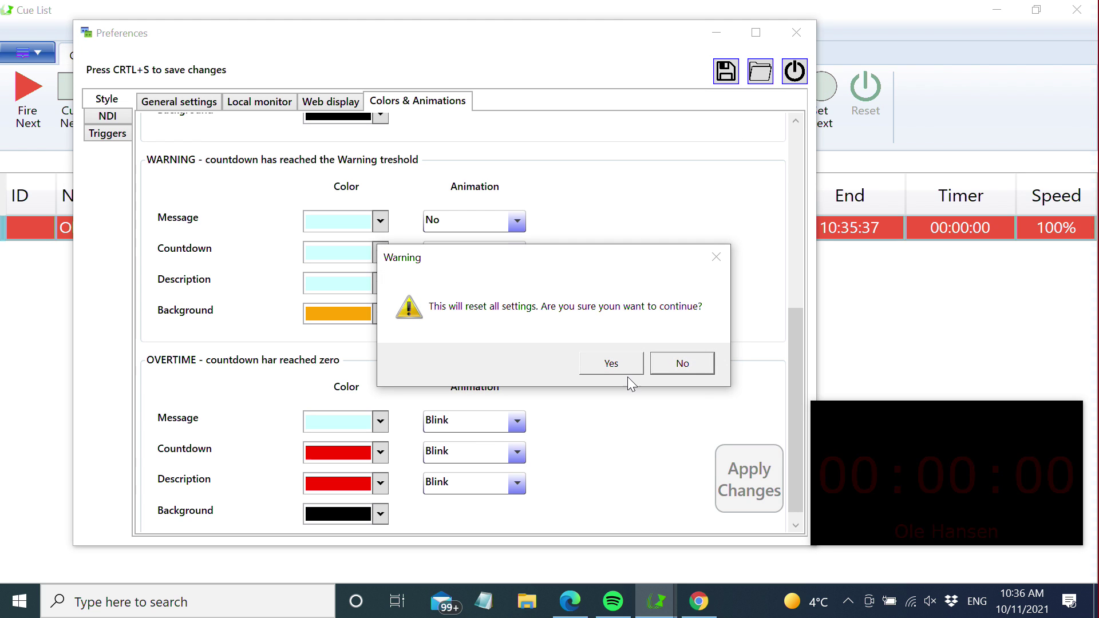
click(612, 363)
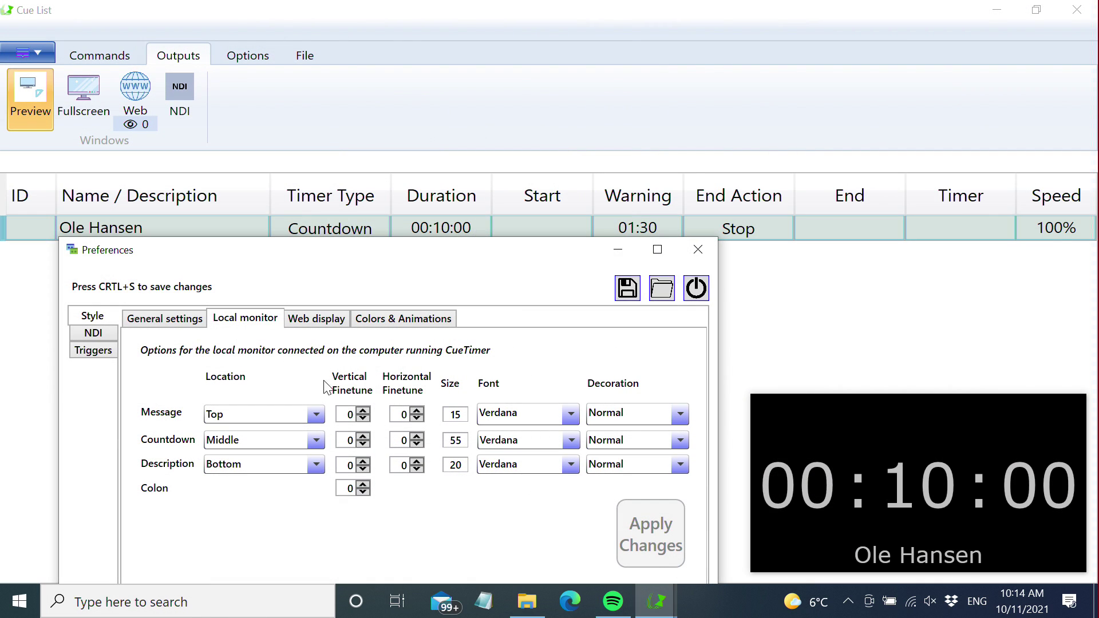
- Compare the Local monitor and Web display settings, and view the countdown output in fullscreen
click(317, 326)
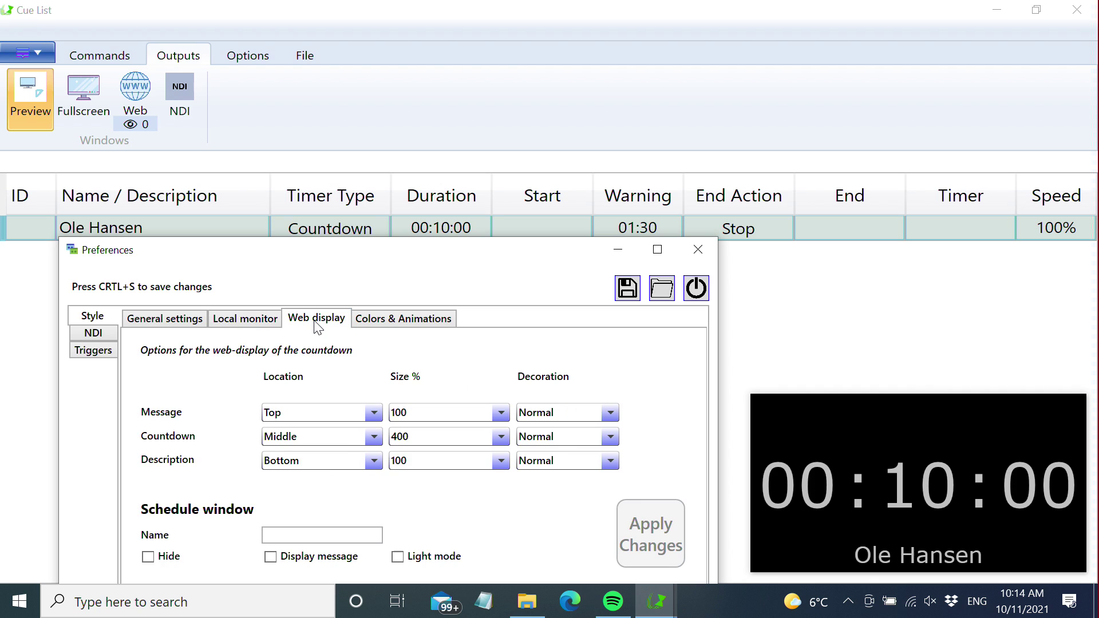
click(251, 326)
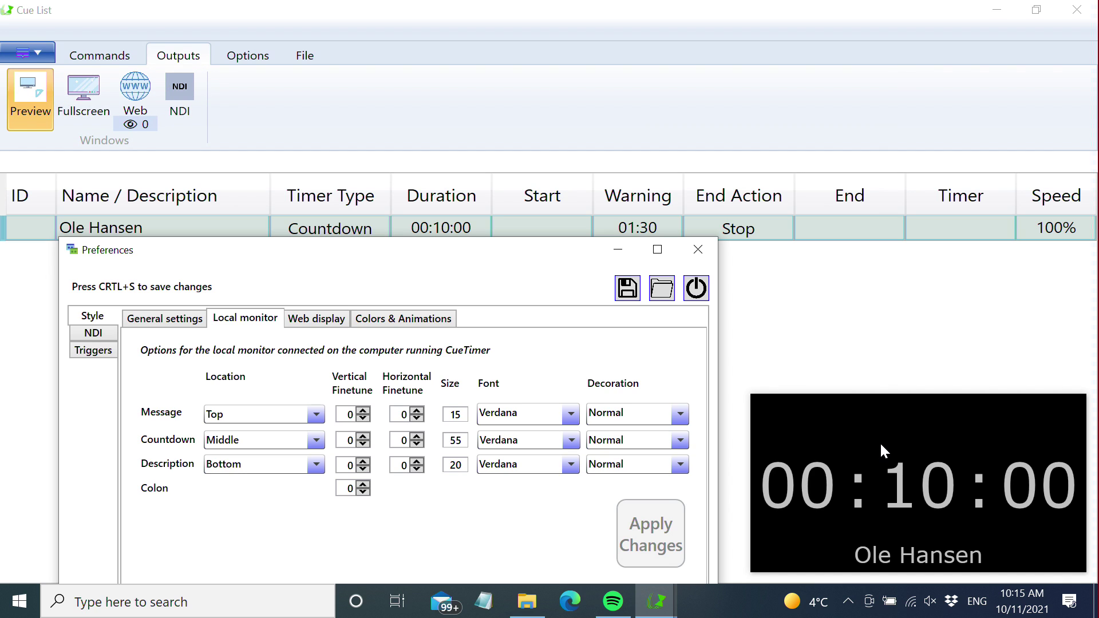
click(89, 89)
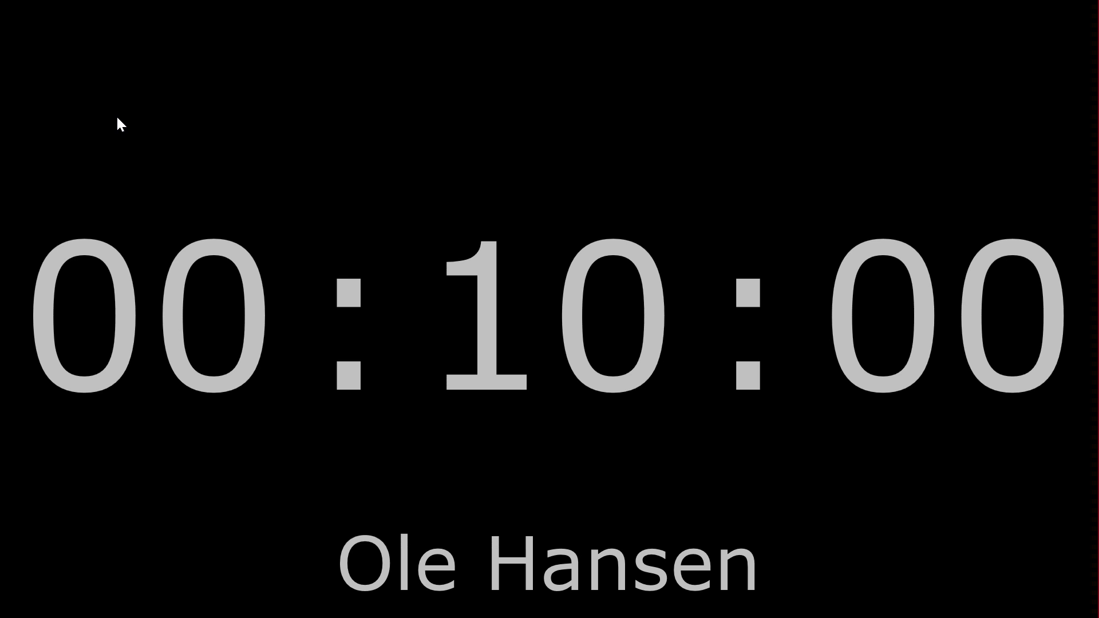
key(Escape)
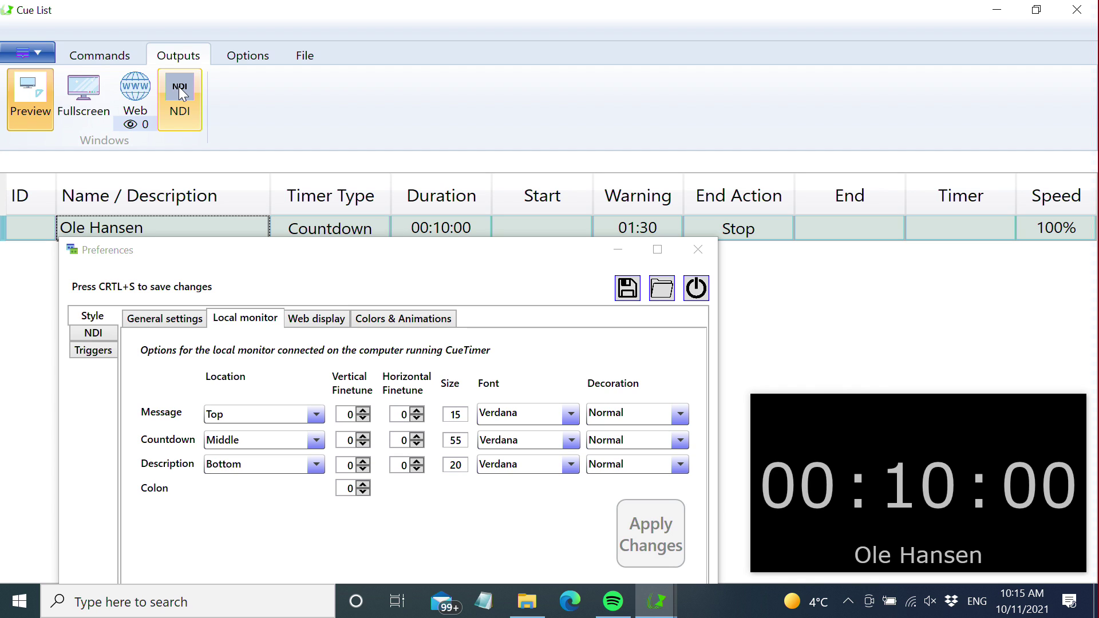
click(318, 319)
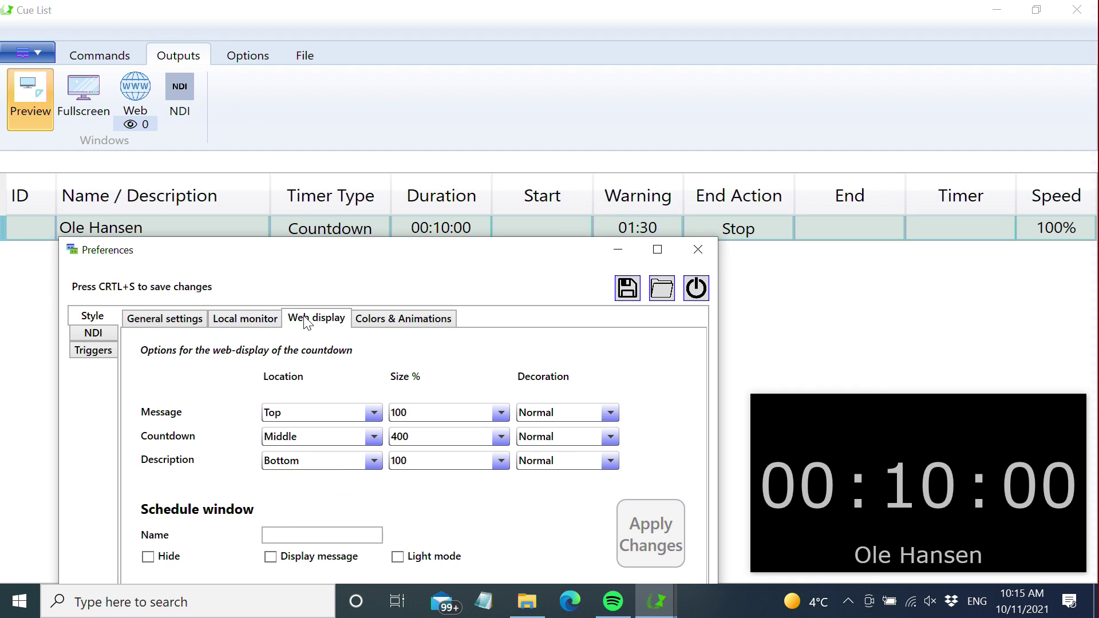
- Set the local monitor's countdown font to Digital-7 Mono and apply the change
click(245, 326)
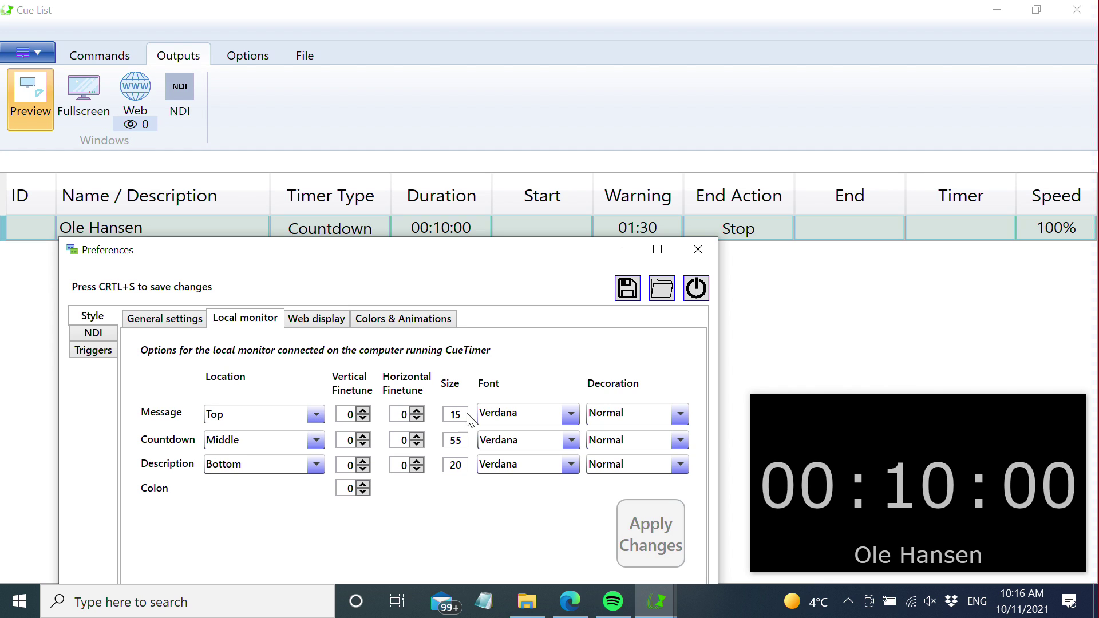
click(571, 440)
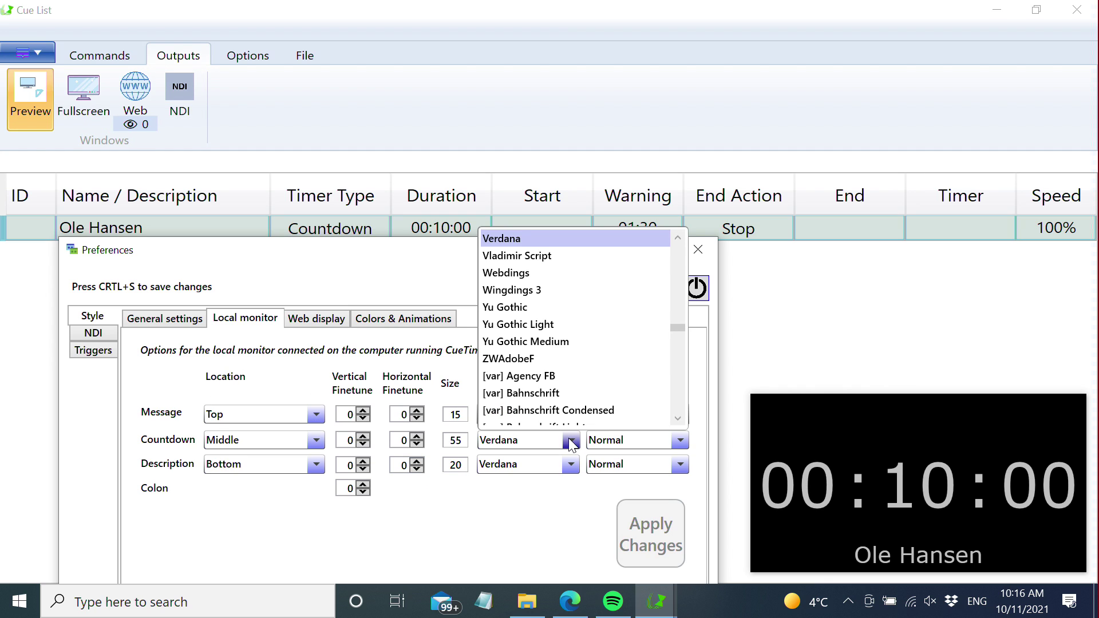
scroll(558, 412, down, 1)
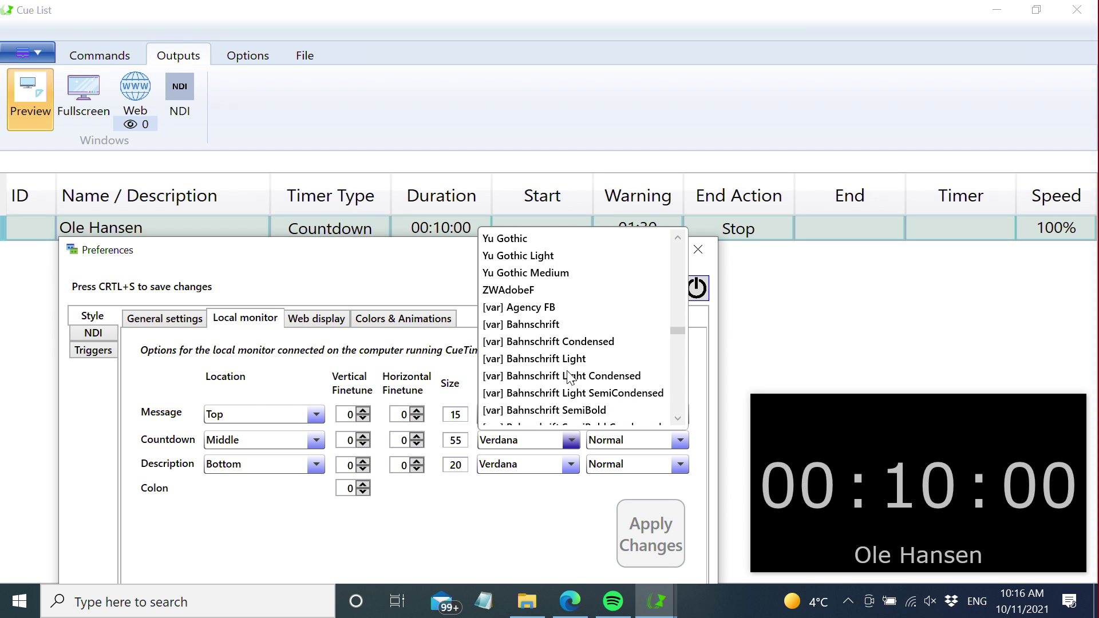
scroll(560, 361, up, 4)
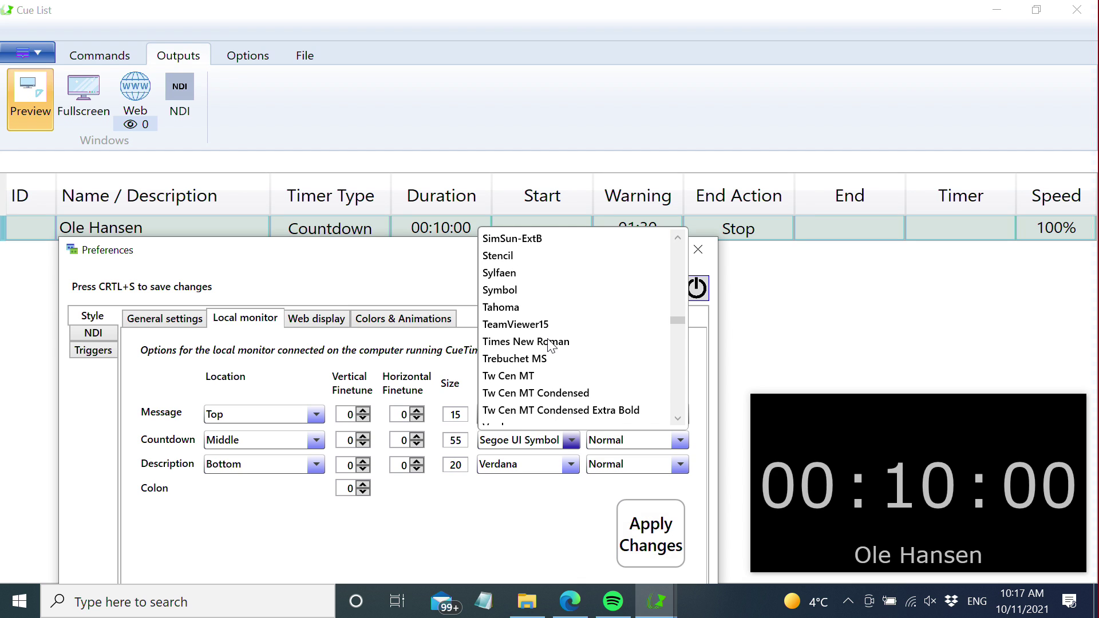
scroll(549, 343, up, 20)
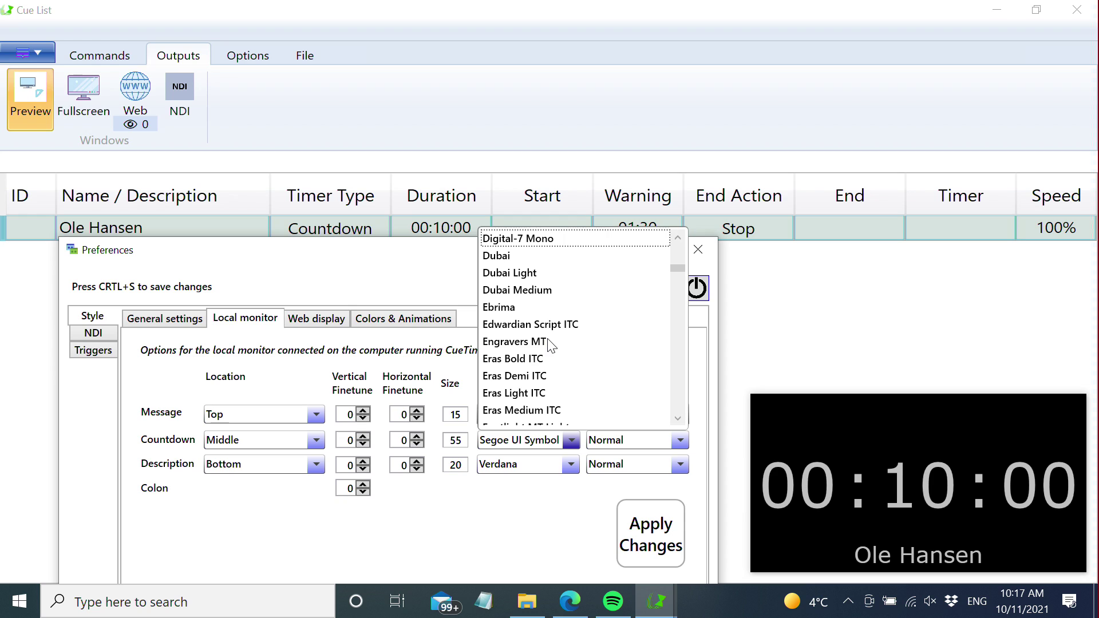
click(511, 240)
click(658, 537)
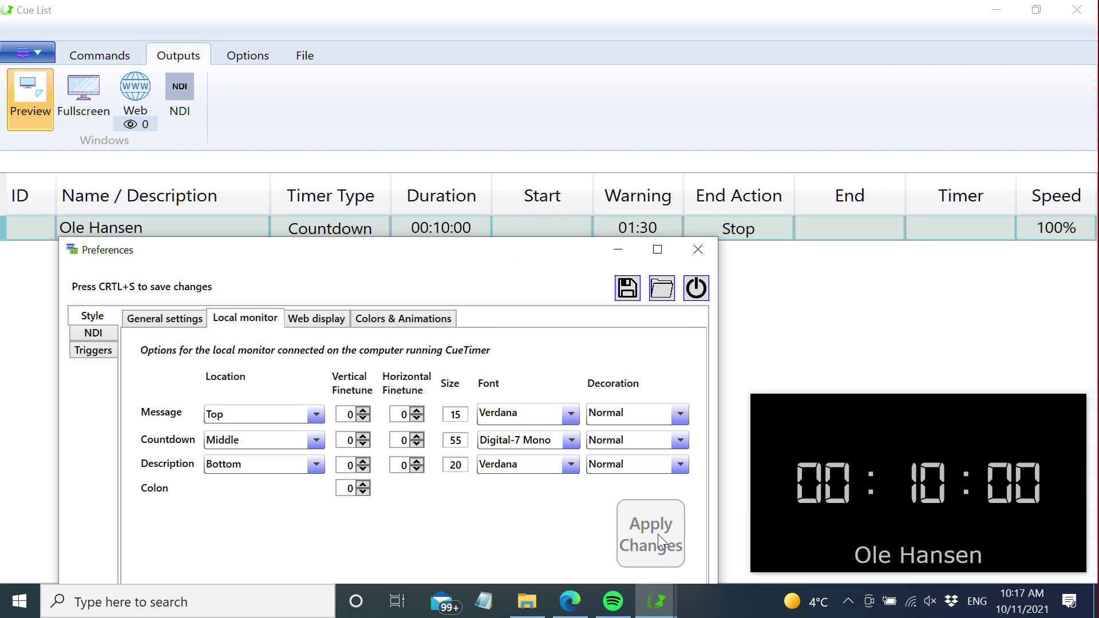
- Set the local monitor's countdown size to 65 and the description's vertical finetune to 10, applying the changes
double_click(455, 441)
text(65)
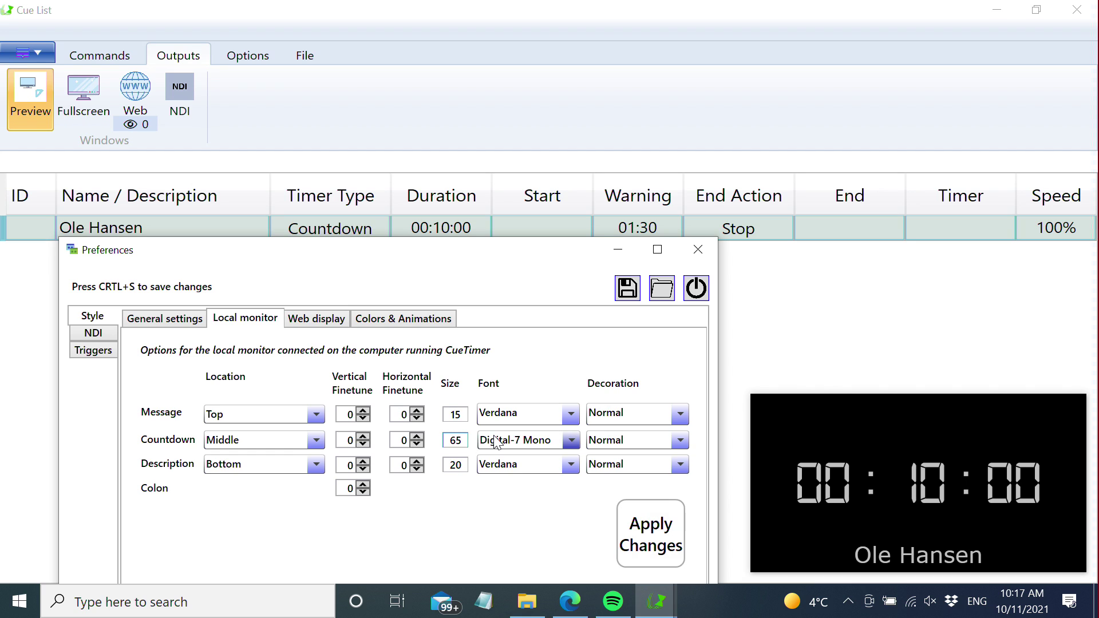
click(652, 531)
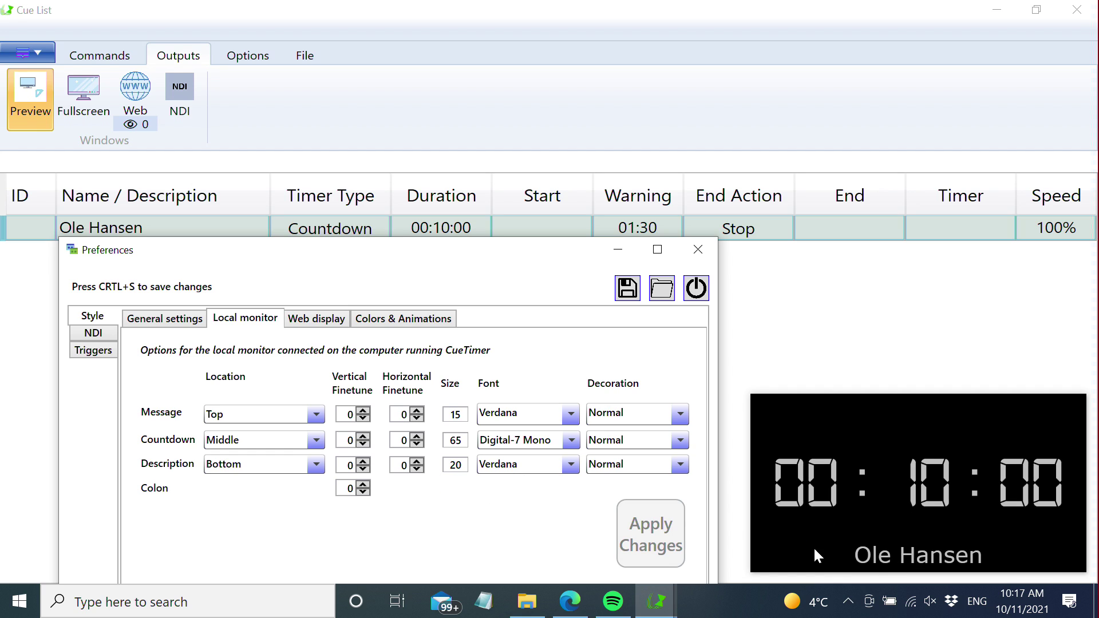
click(364, 461)
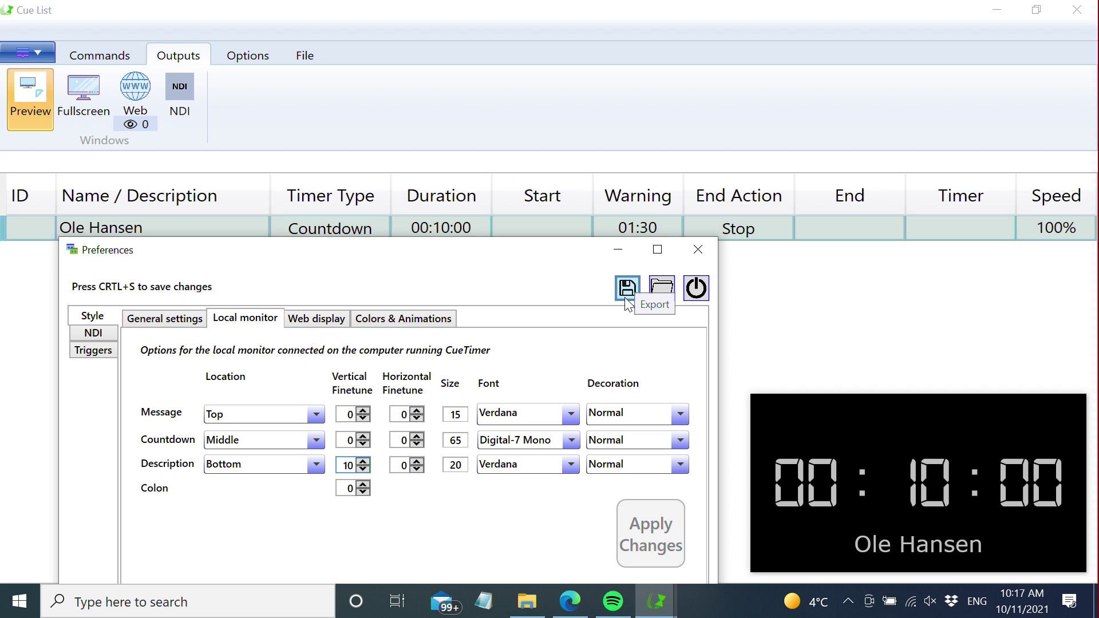
- Import the saved preferences file PIP.json from the cuetimer lists folder
click(653, 290)
click(652, 289)
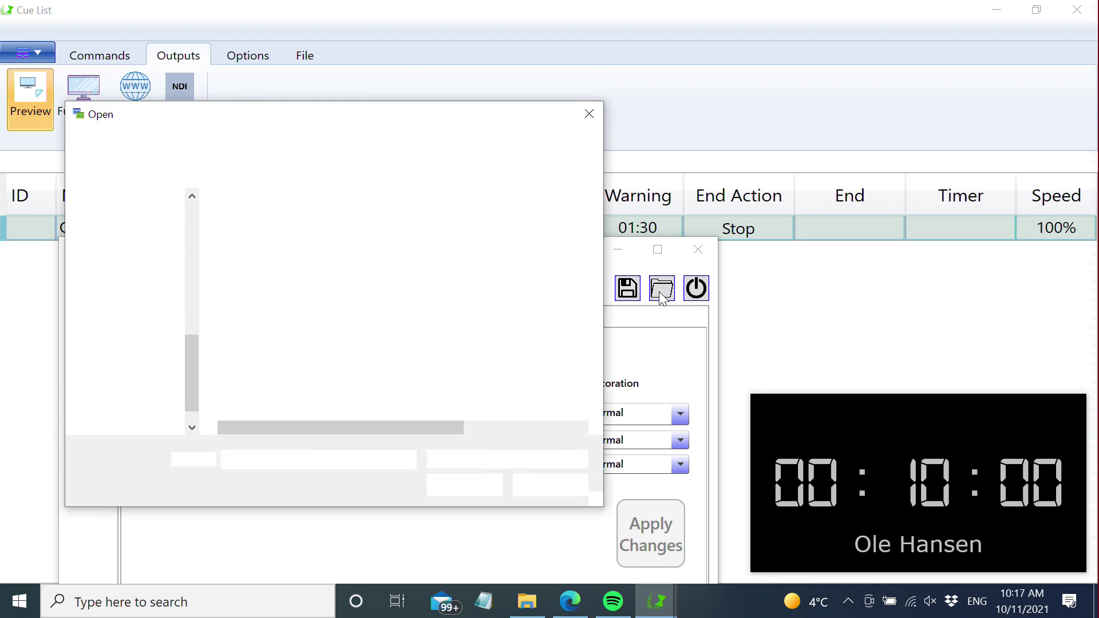
click(253, 229)
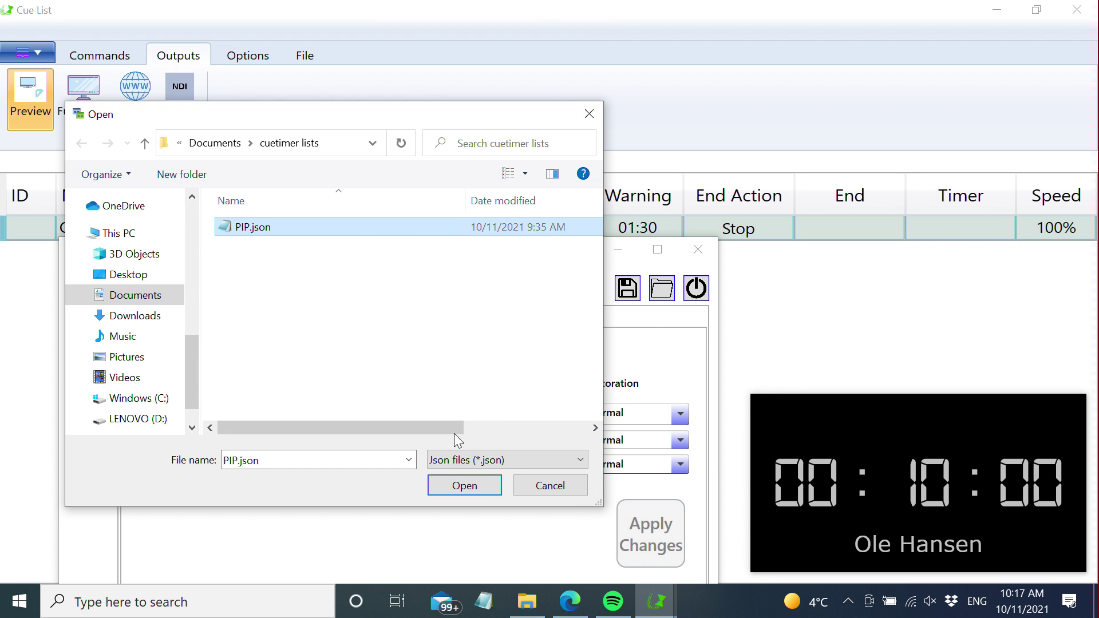
click(481, 486)
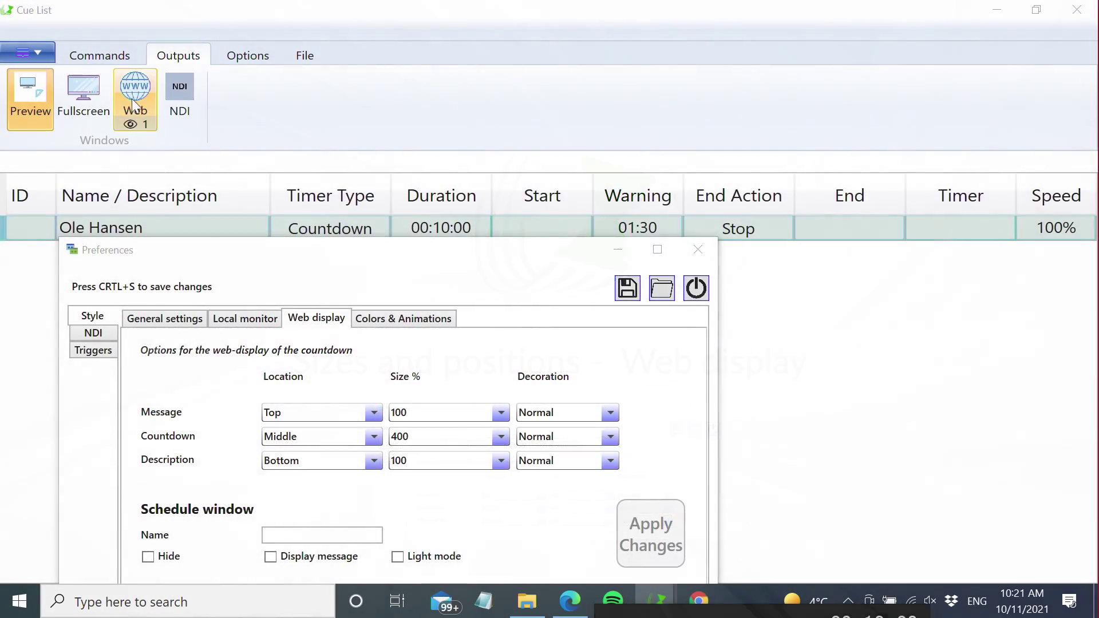
- Open the web display of the countdown in the browser and narrow its window so it sits beside the Web display settings
click(123, 98)
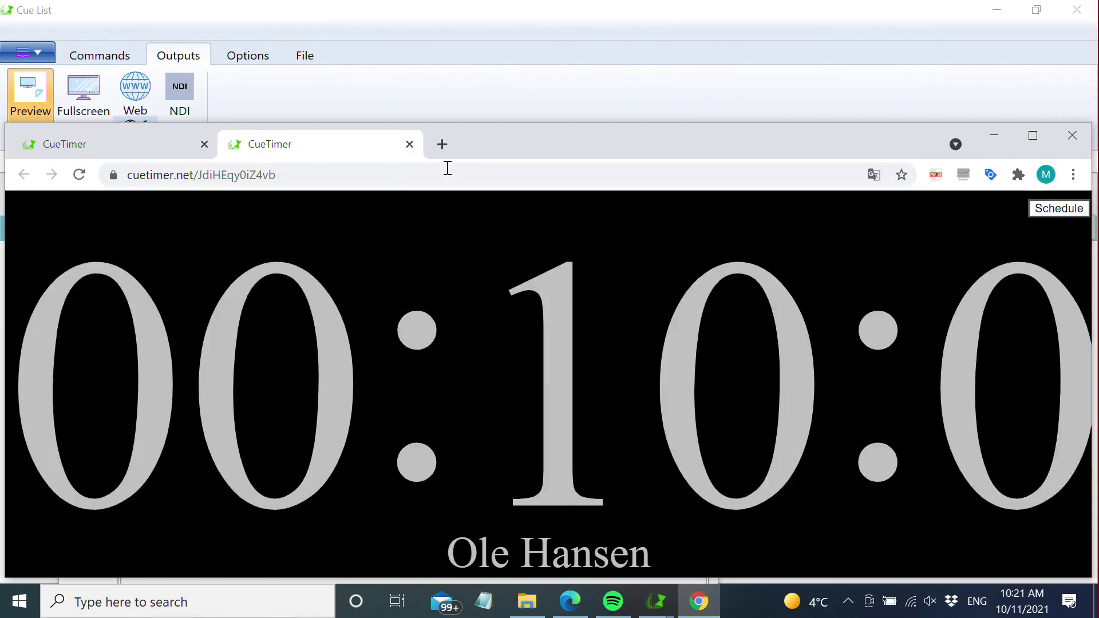
drag(487, 144, 531, 89)
click(453, 90)
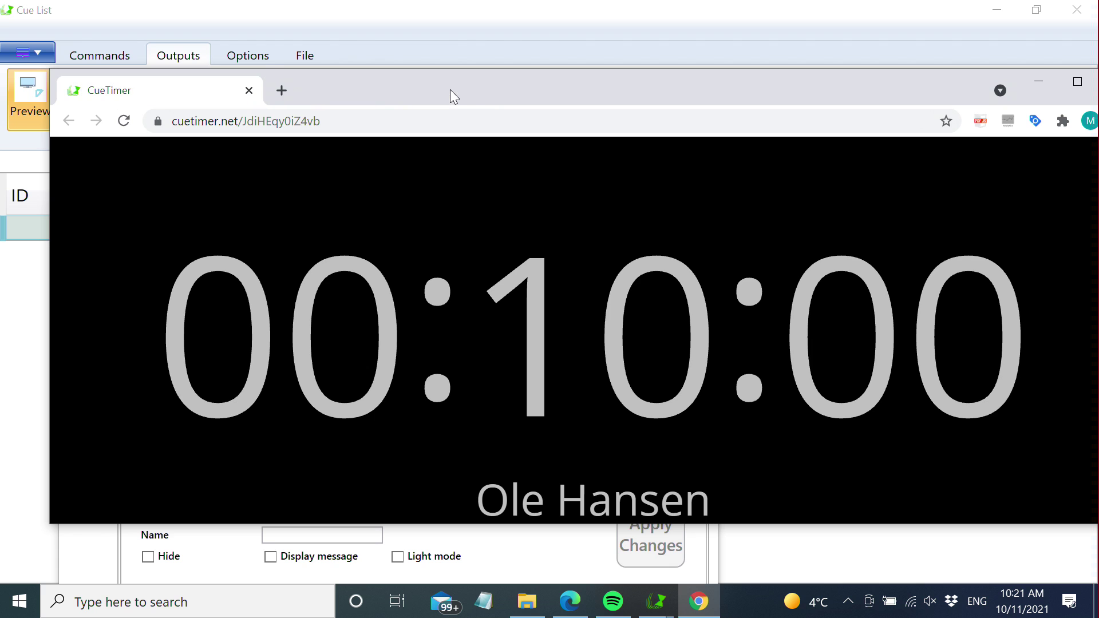
drag(798, 97, 760, 97)
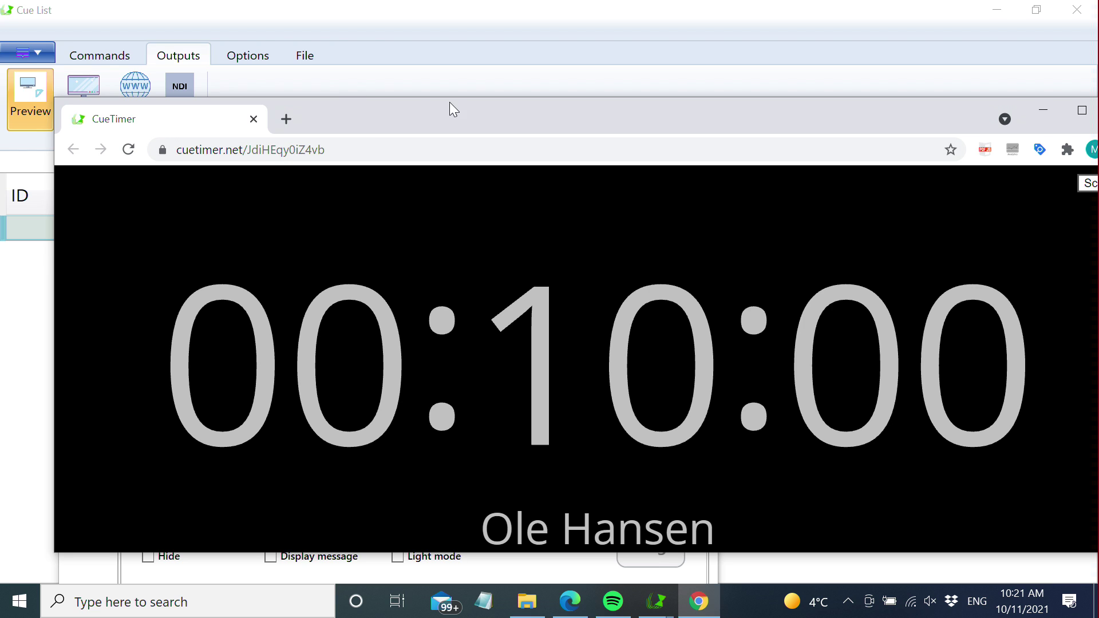
drag(479, 107, 452, 93)
drag(26, 285, 691, 241)
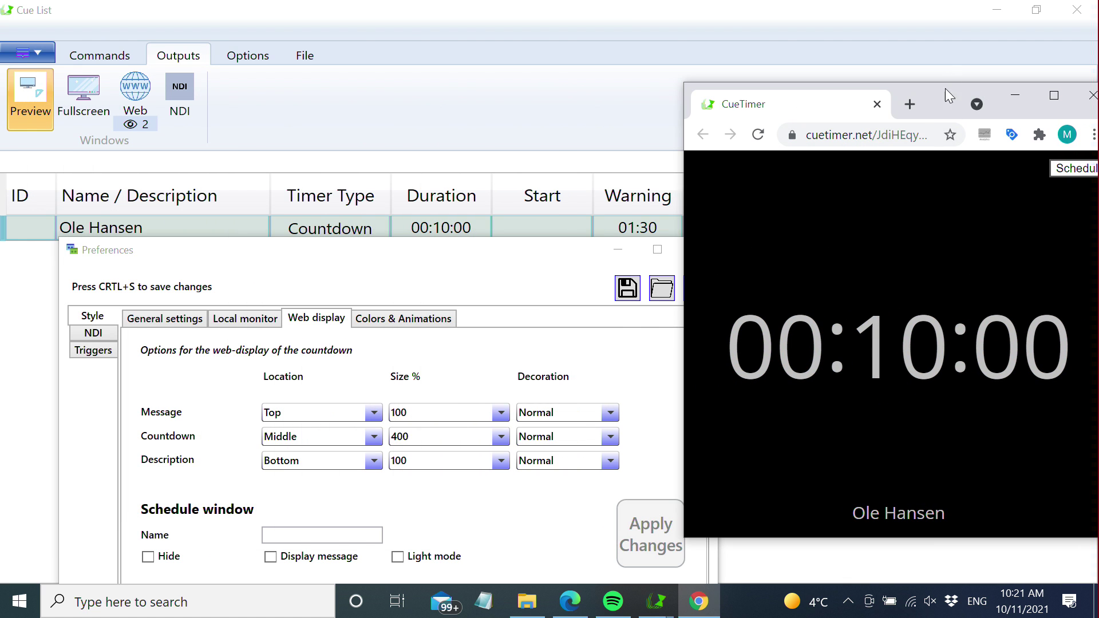